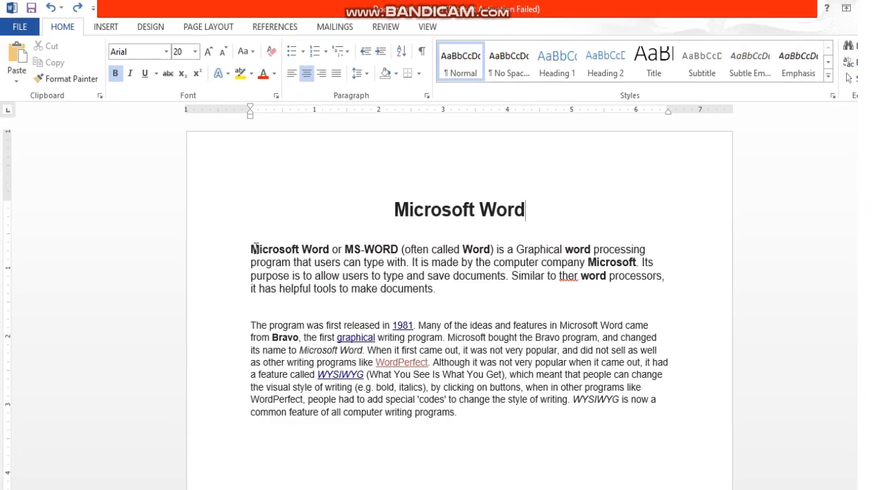
# Copy the first body paragraph and paste it on a new line below the last paragraph.
pyautogui.moveTo(246, 249); pyautogui.dragTo(434, 275)
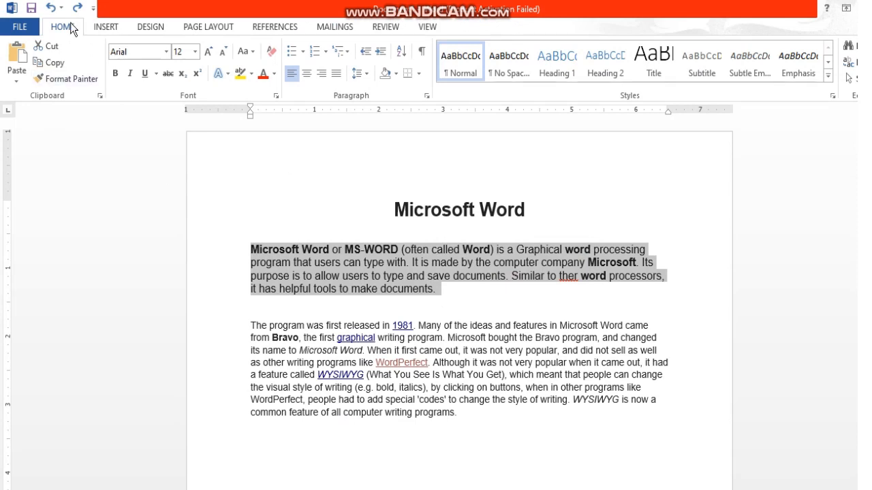
pyautogui.click(55, 66)
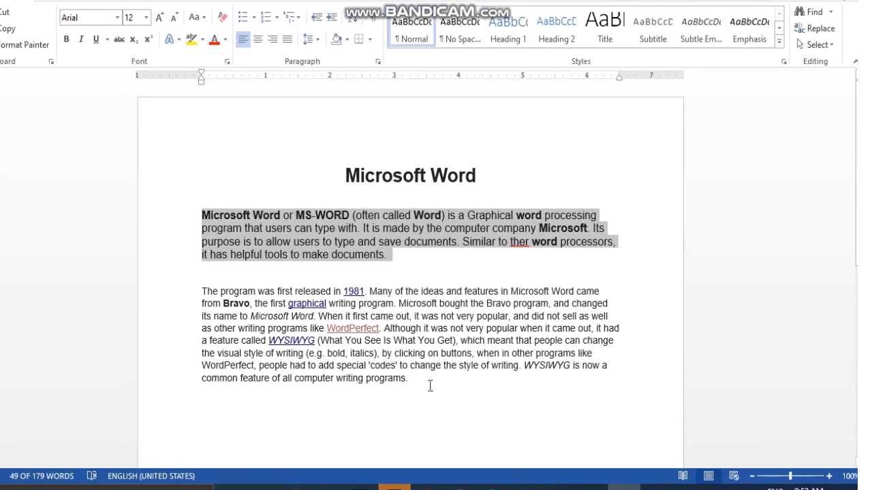
pyautogui.click(478, 419)
pyautogui.press('Return')
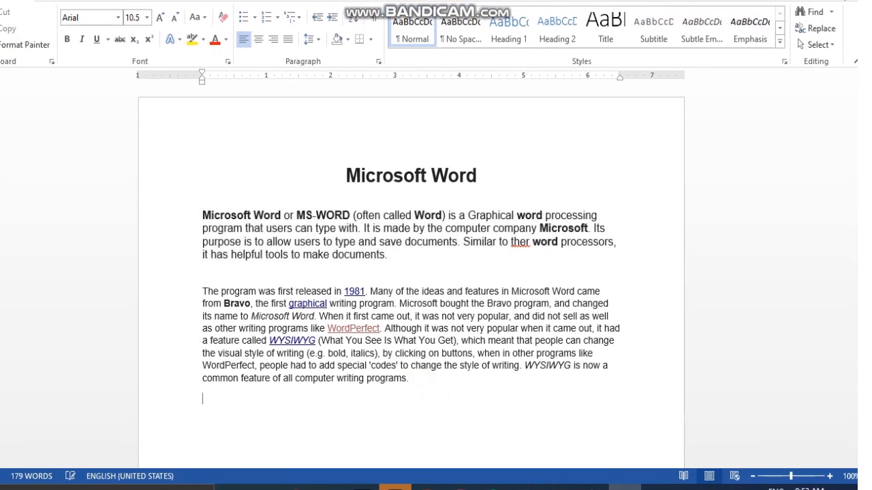
pyautogui.click(255, 401)
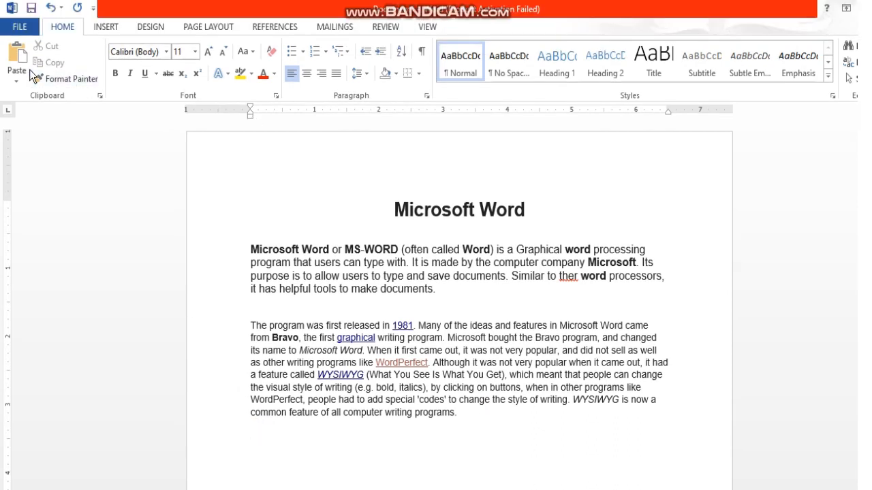
pyautogui.click(20, 60)
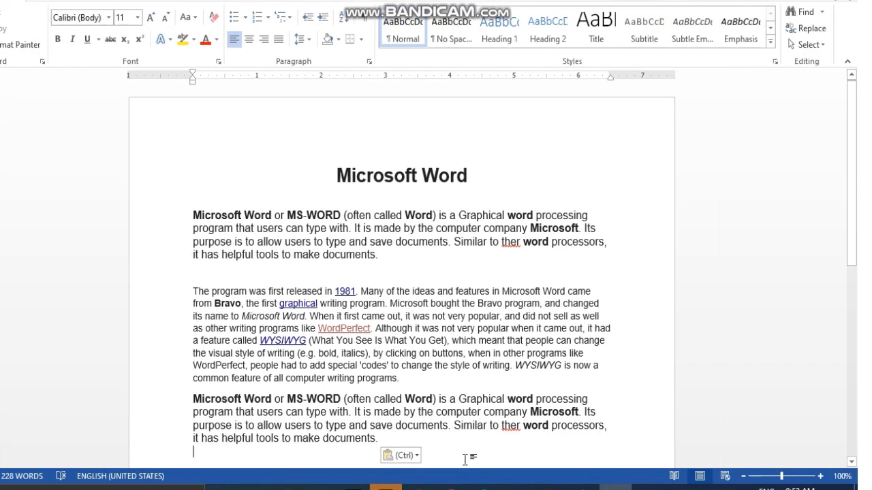
# Cut the paragraph starting "The program was first released in 1981" and paste it below the duplicated Microsoft Word paragraph.
pyautogui.click(851, 463)
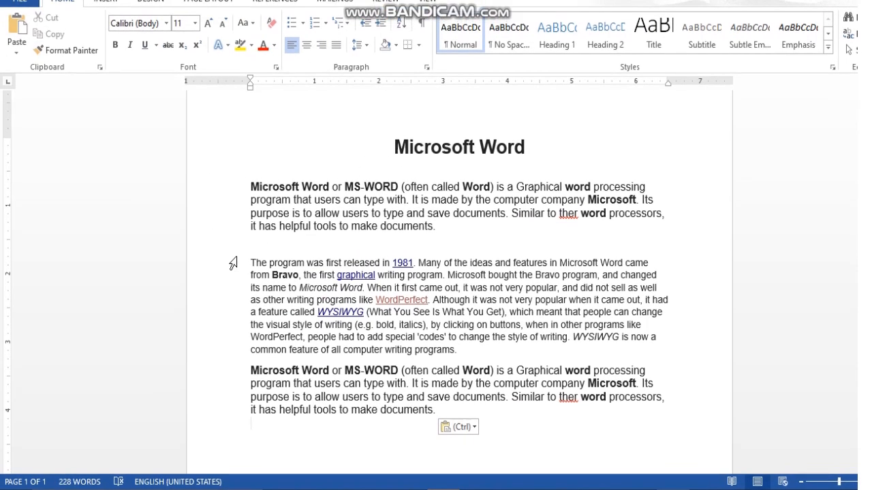
pyautogui.click(251, 262)
pyautogui.moveTo(250, 259); pyautogui.dragTo(463, 344)
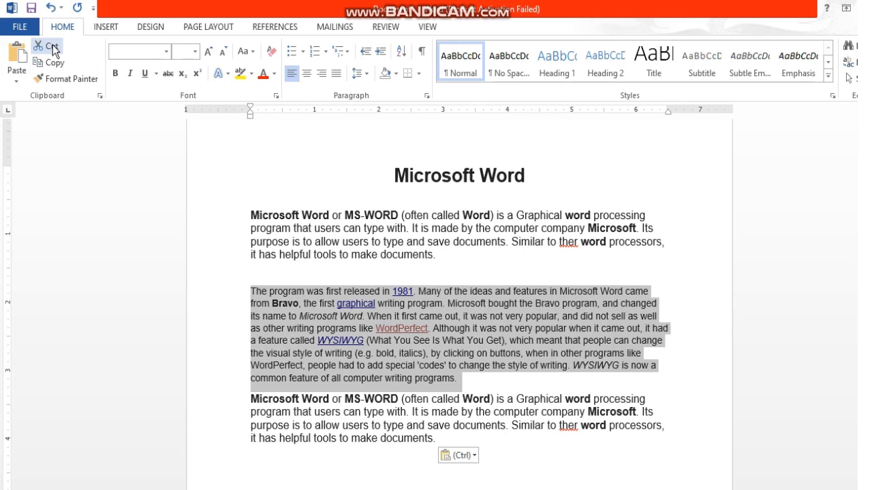
pyautogui.click(52, 46)
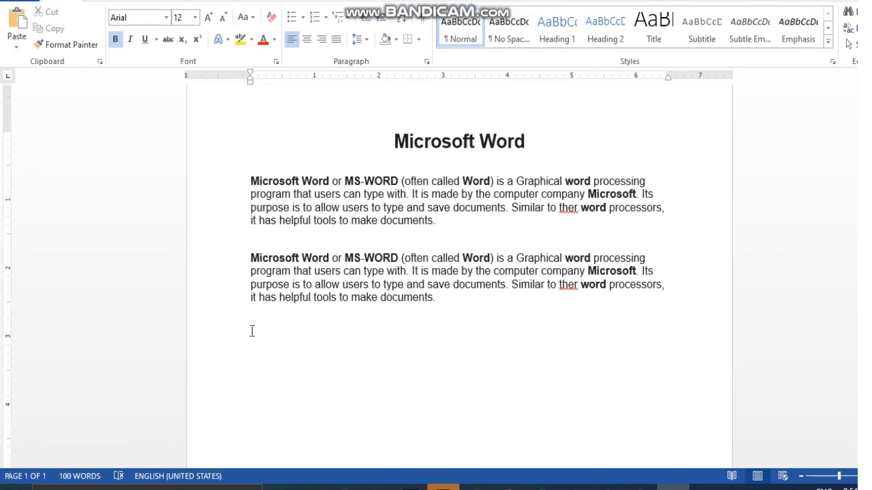
pyautogui.click(251, 331)
pyautogui.press('Return')
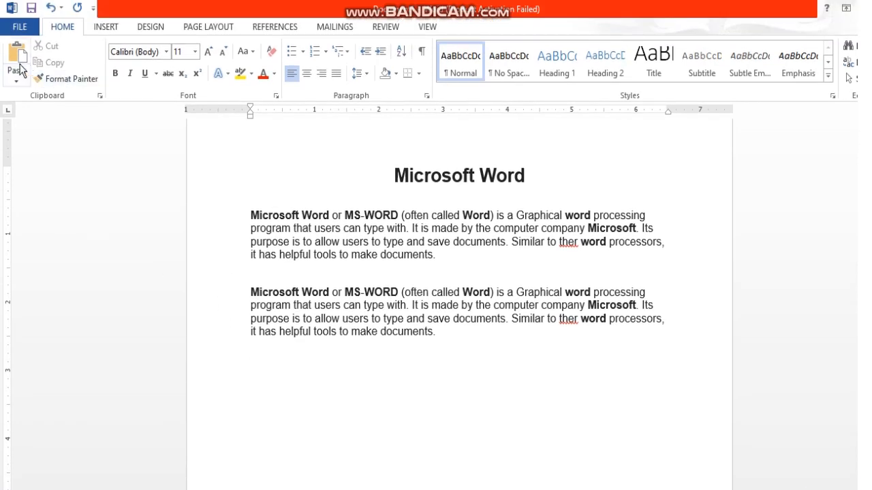
pyautogui.click(19, 34)
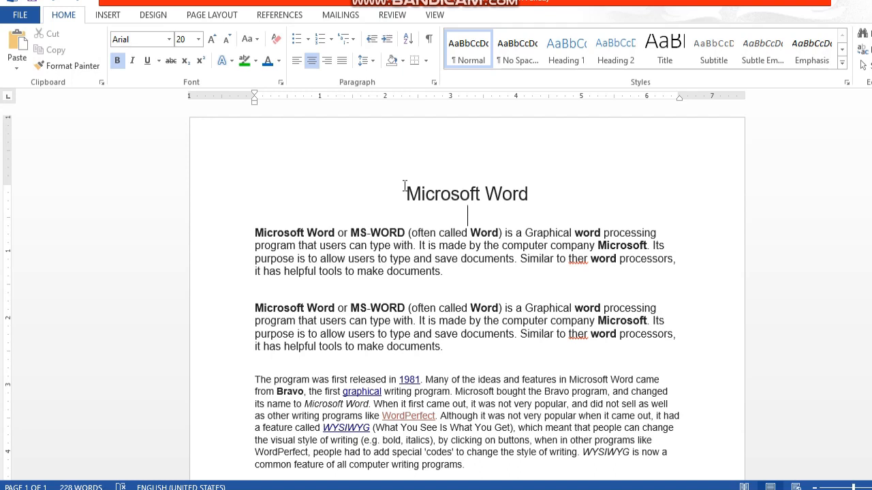
# Make the title "Microsoft Word" bold, italic and underlined, and give it a darker blue theme font color.
pyautogui.moveTo(404, 189); pyautogui.dragTo(532, 196)
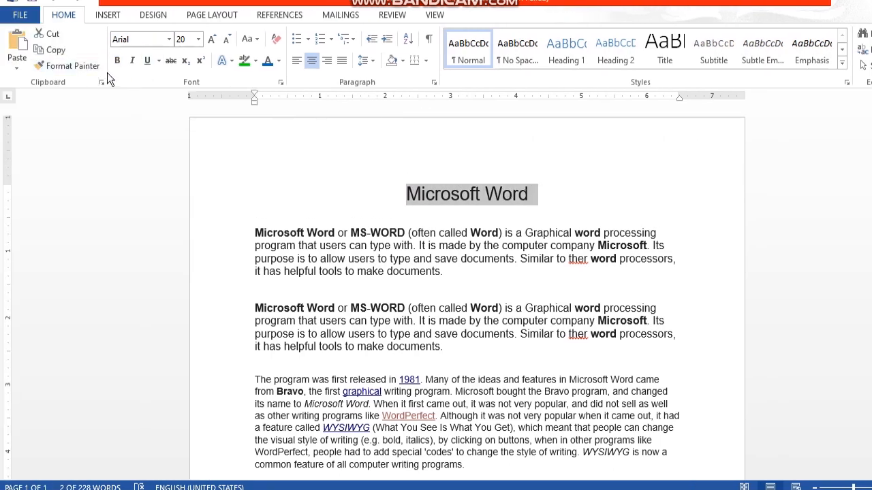
pyautogui.click(120, 62)
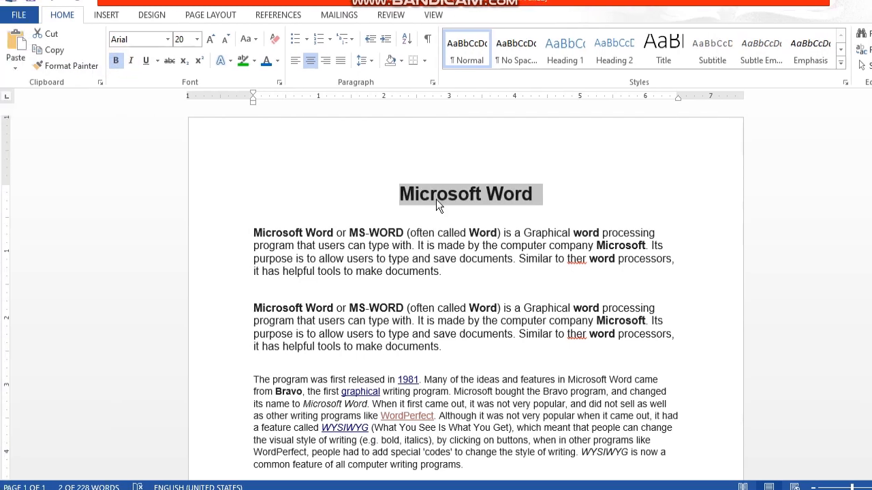
pyautogui.click(133, 61)
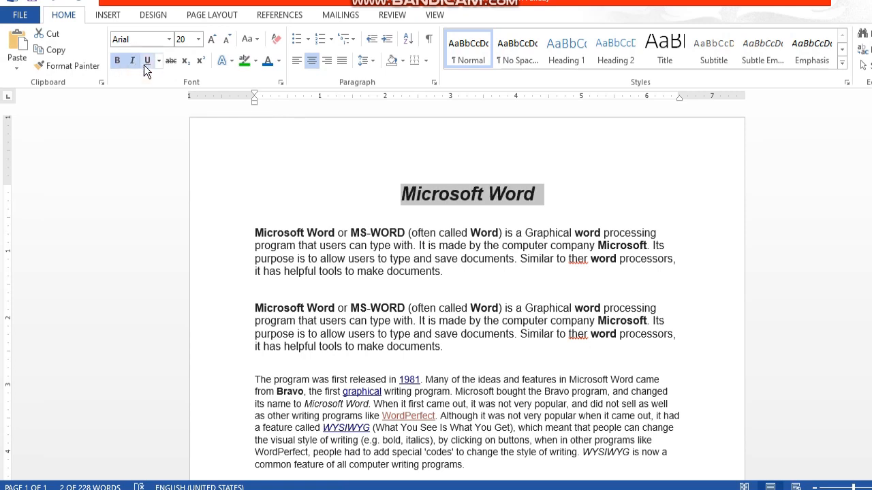
pyautogui.click(146, 61)
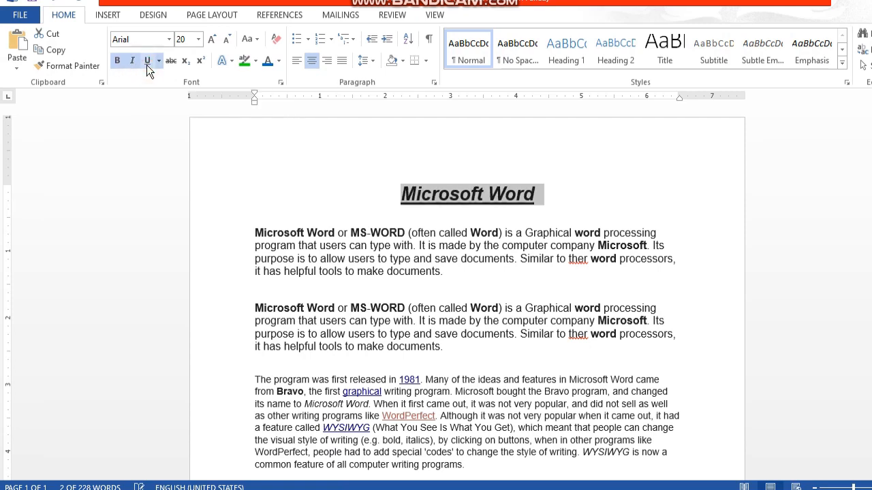
pyautogui.click(279, 61)
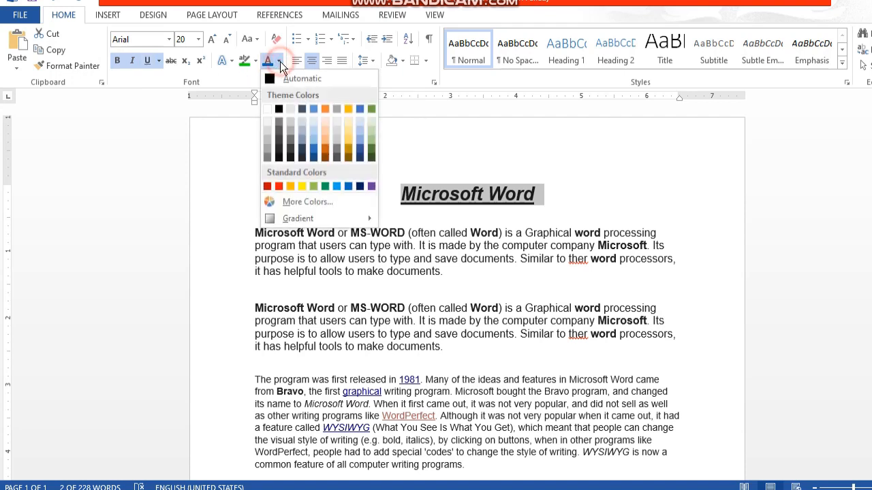
pyautogui.click(359, 150)
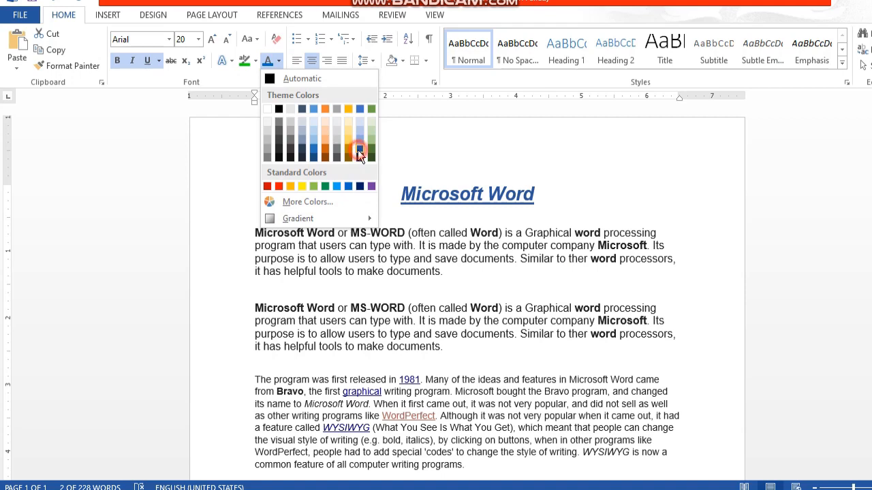
# Set the title's font to Times New Roman and its size to 26.
pyautogui.click(168, 40)
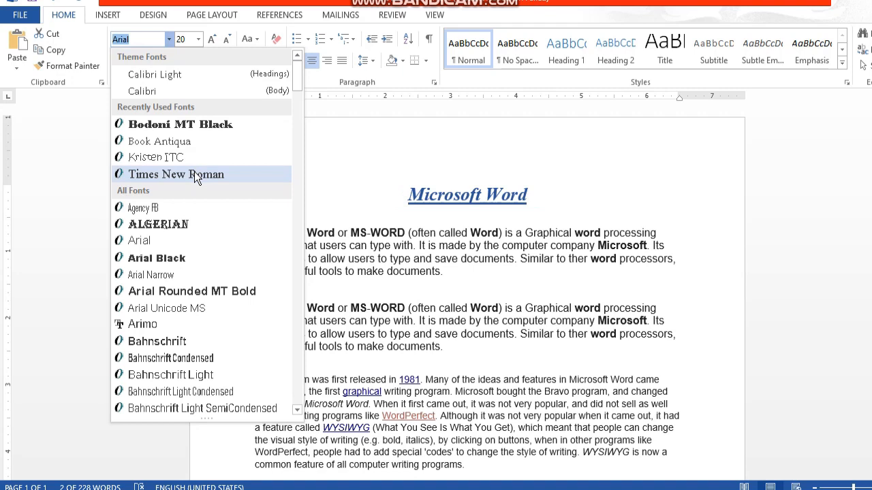
pyautogui.click(194, 174)
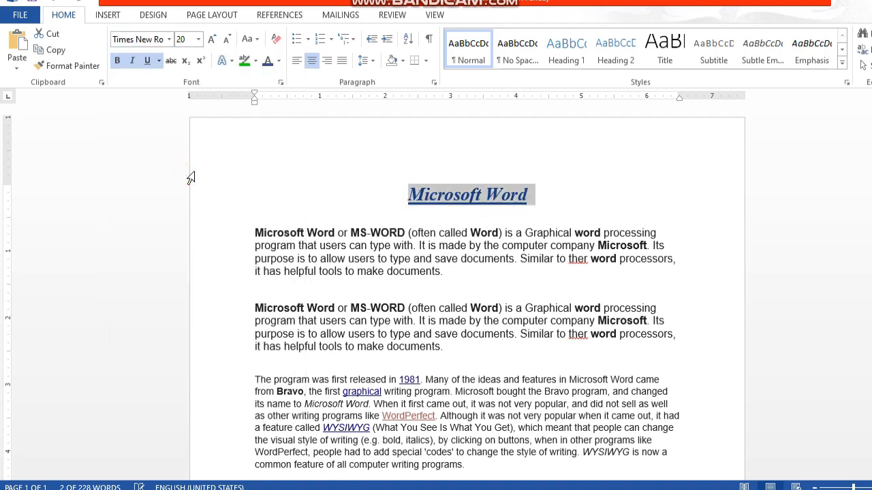
pyautogui.click(198, 40)
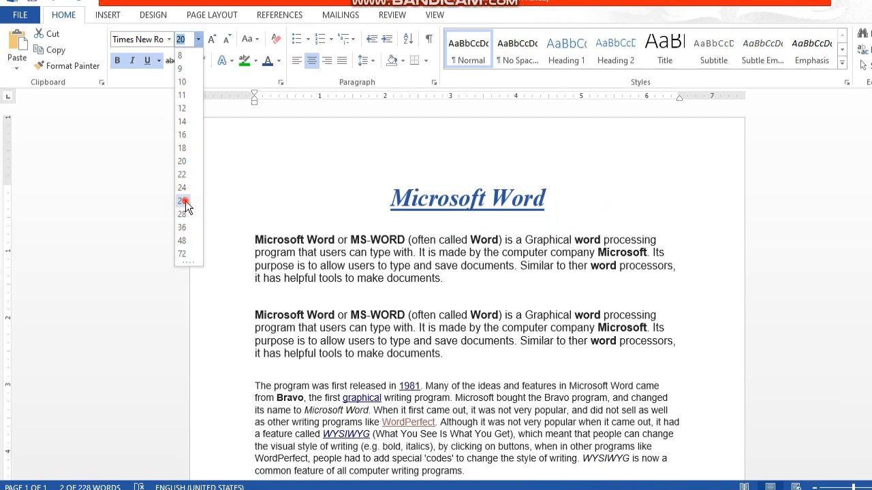
pyautogui.click(182, 201)
# Grow the title's font size stepwise, shrink it back to 28, and highlight the title in yellow.
pyautogui.click(214, 39)
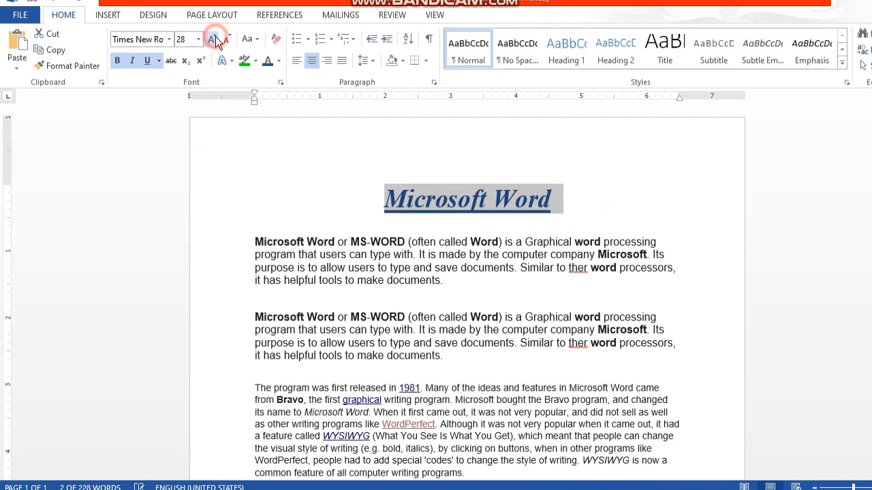
pyautogui.click(214, 38)
pyautogui.click(214, 39)
pyautogui.click(214, 39)
pyautogui.click(226, 40)
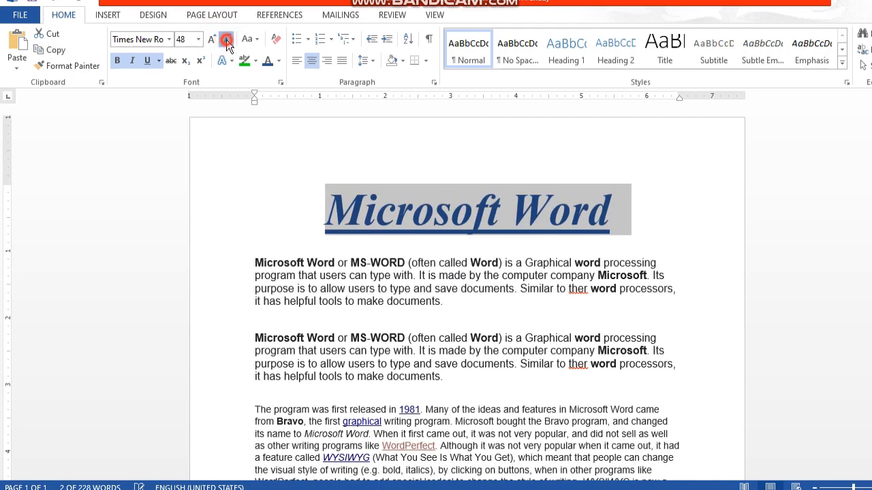
pyautogui.click(226, 40)
pyautogui.click(226, 40)
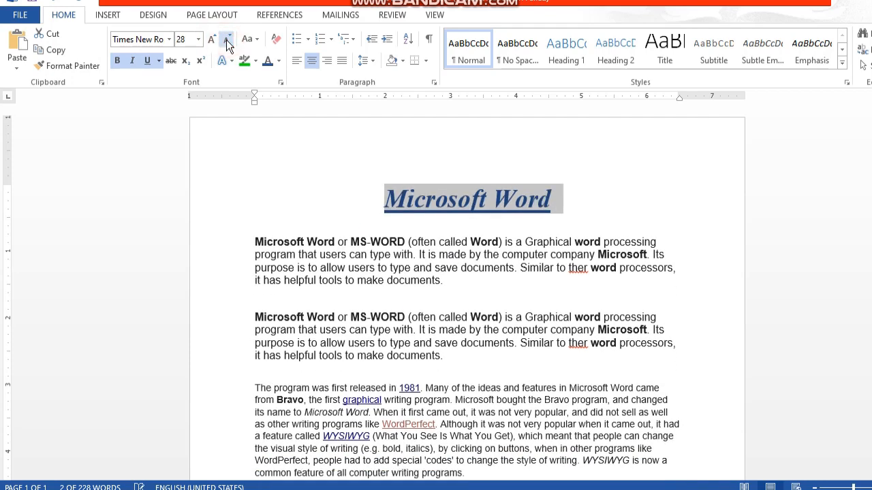
pyautogui.click(255, 61)
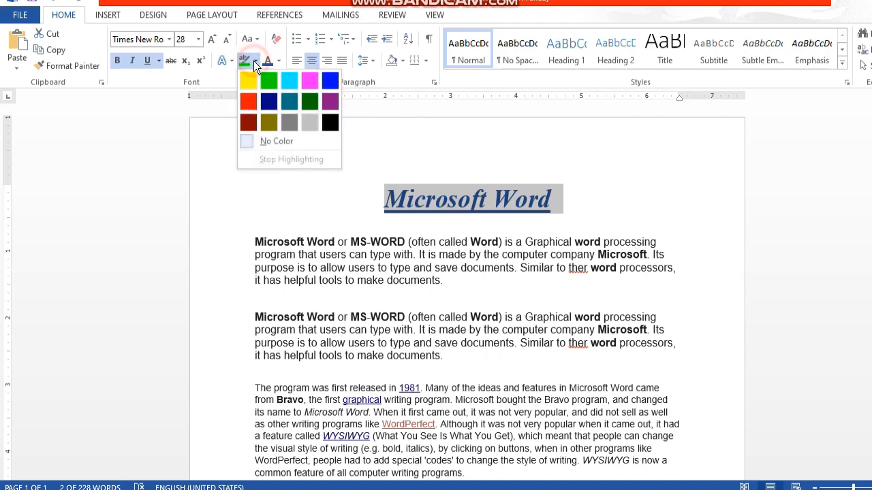
pyautogui.click(248, 83)
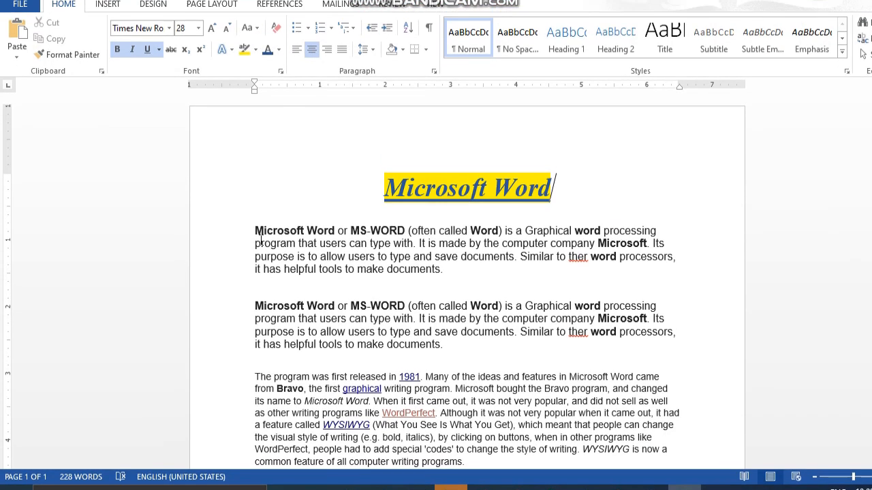
# Change the case of the first body paragraph to UPPERCASE and after that to Capitalize Each Word.
pyautogui.click(253, 241)
pyautogui.moveTo(253, 241); pyautogui.dragTo(435, 285)
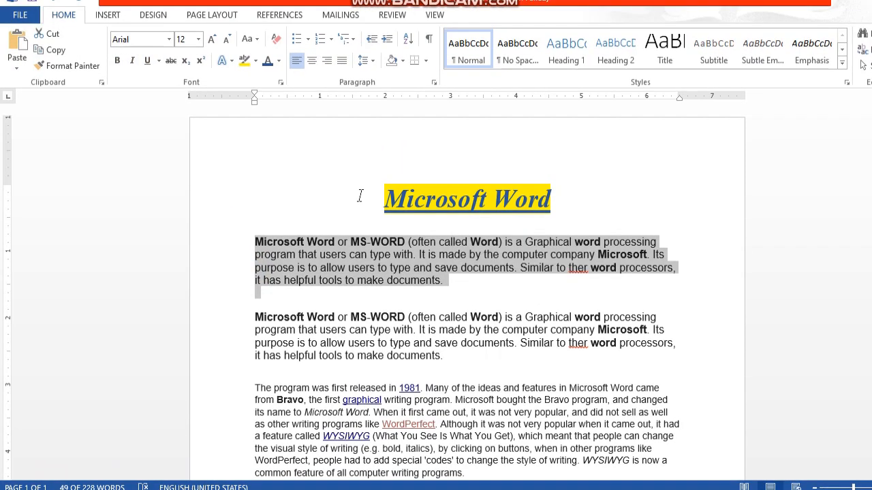
pyautogui.click(256, 38)
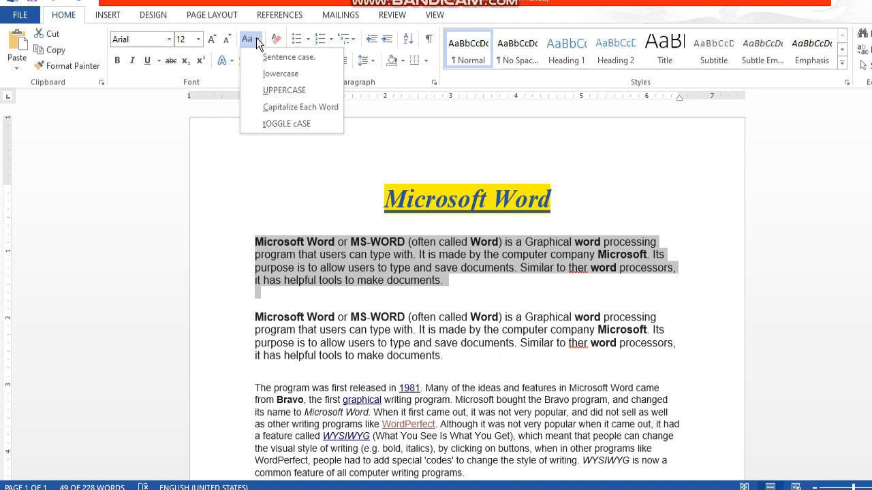
pyautogui.click(267, 94)
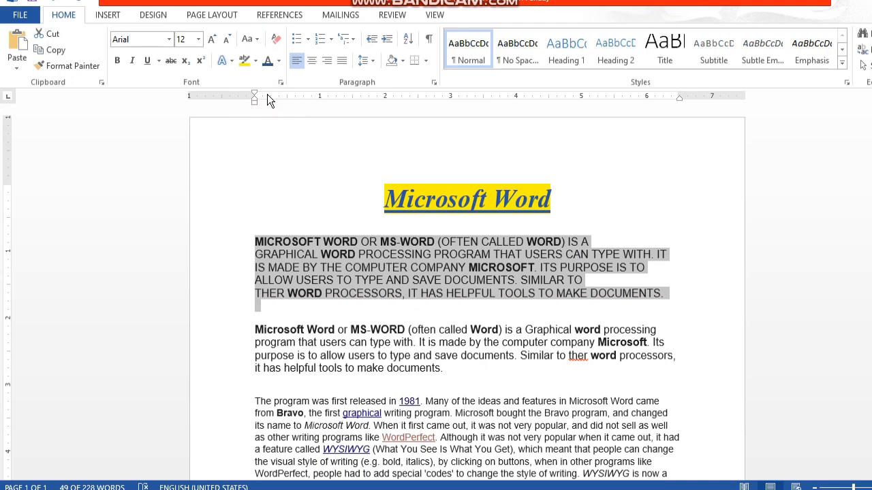
pyautogui.click(256, 42)
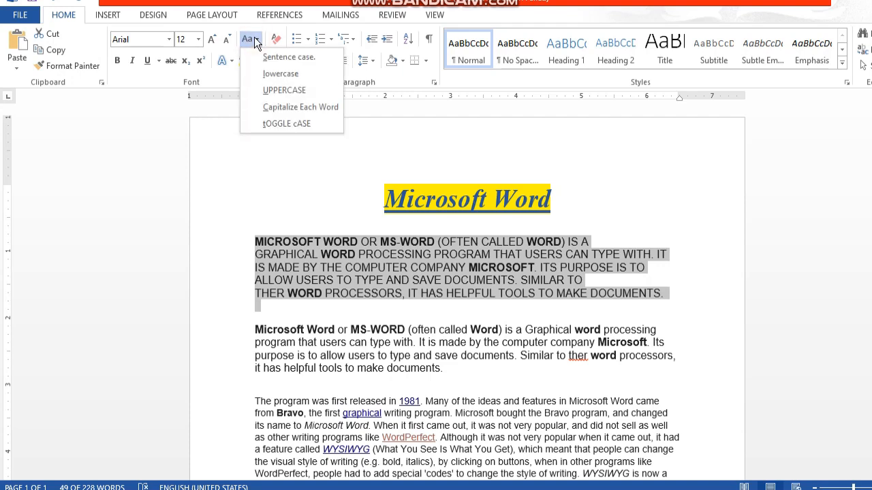
pyautogui.click(292, 107)
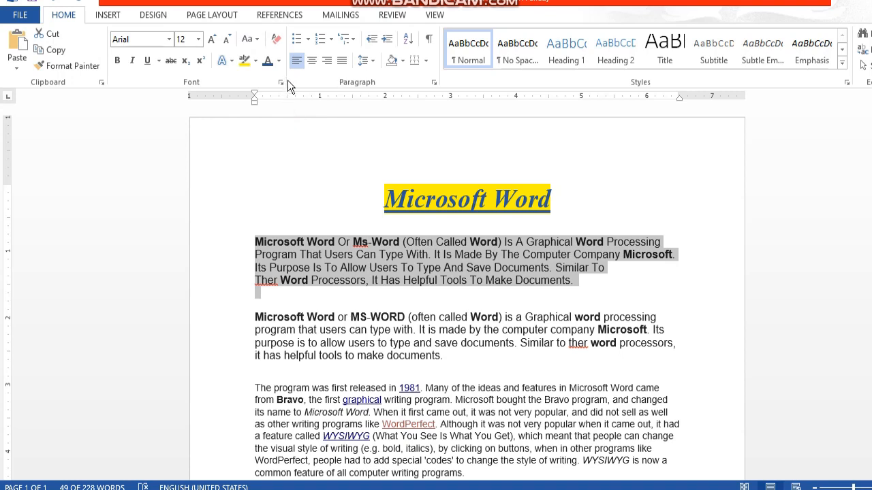
# Change the first body paragraph to lowercase and apply tOGGLE cASE to it.
pyautogui.click(257, 43)
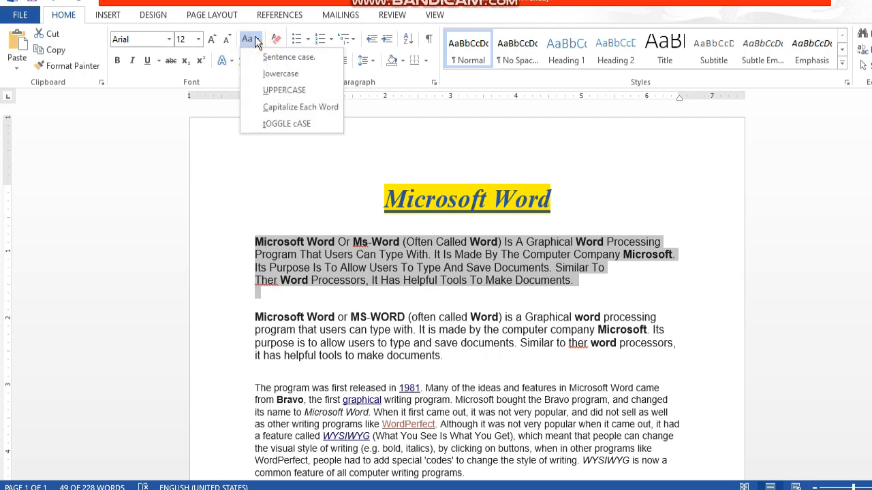
pyautogui.click(272, 77)
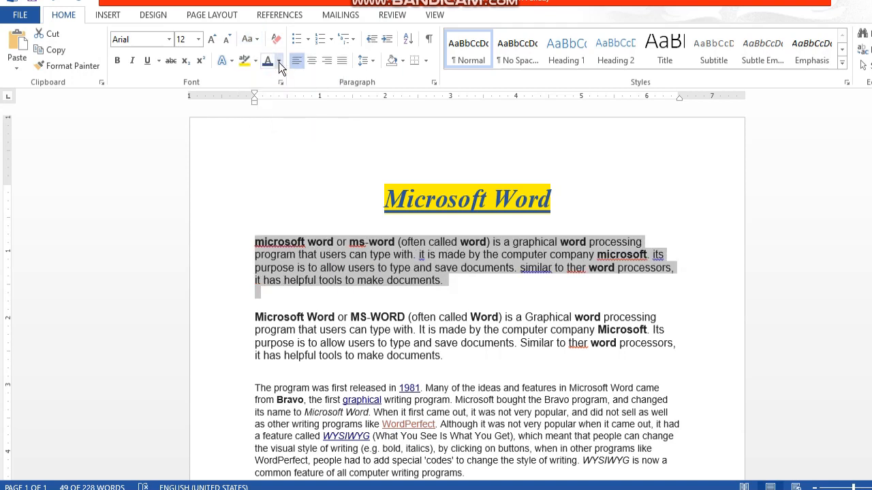
pyautogui.click(251, 39)
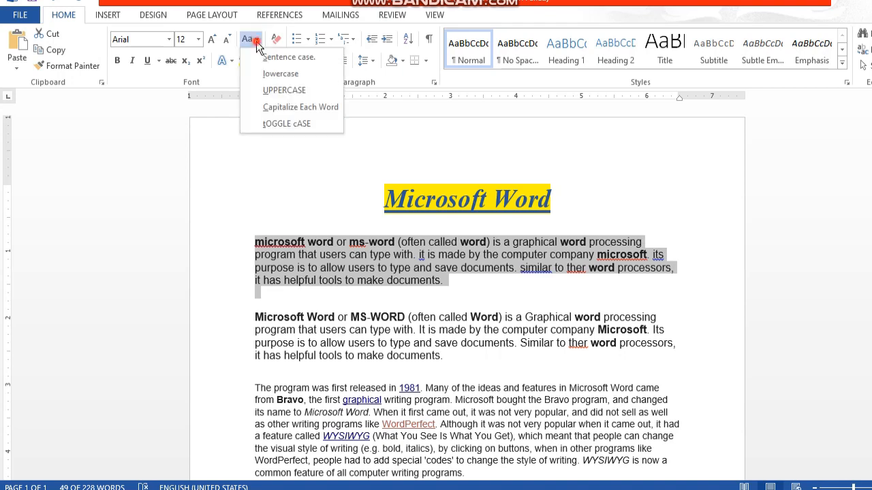
pyautogui.click(271, 126)
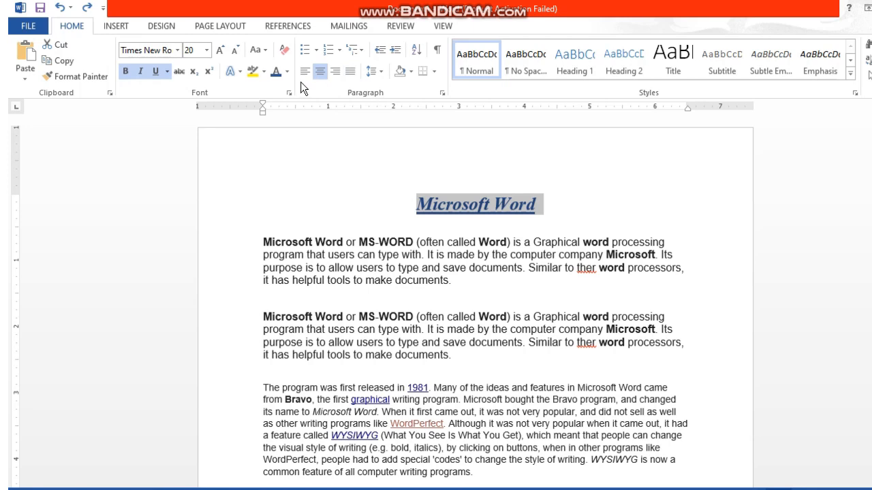
# Select the whole title "Microsoft Word" and align it left.
pyautogui.click(418, 205)
pyautogui.moveTo(413, 205); pyautogui.dragTo(508, 205)
pyautogui.moveTo(448, 205); pyautogui.dragTo(480, 204)
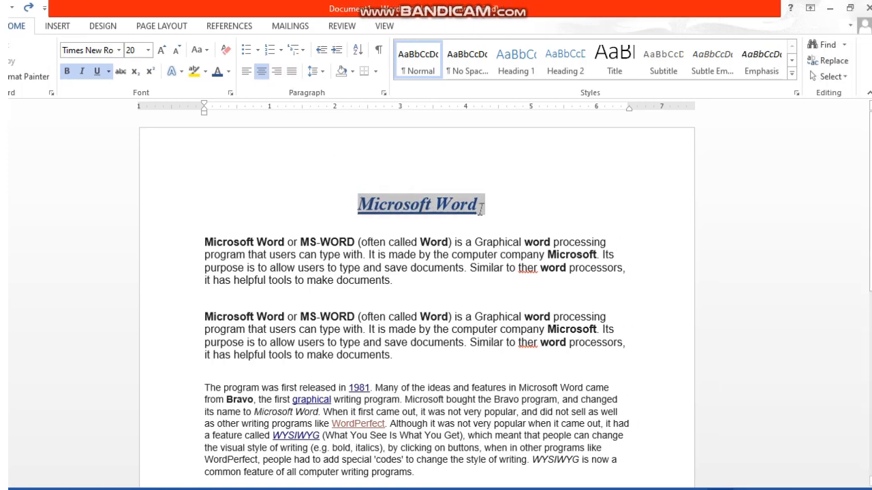
pyautogui.click(304, 72)
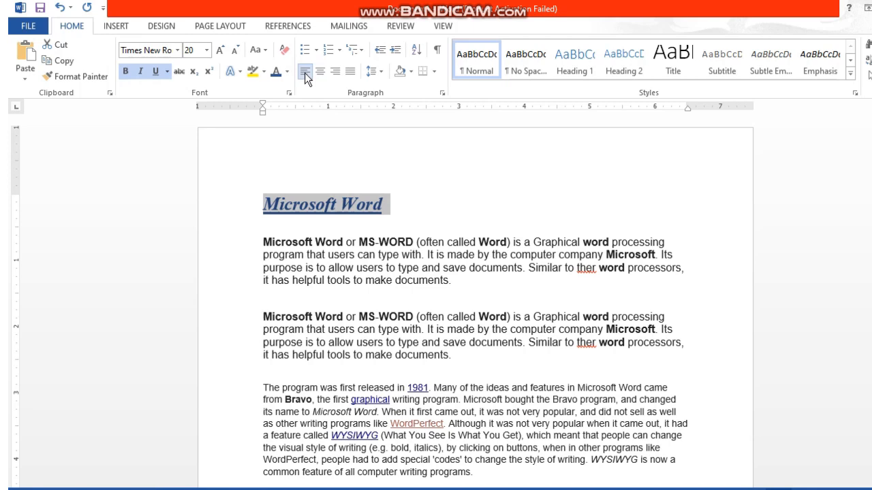
# Center the selected title, align it right, and return it to centered alignment.
pyautogui.click(320, 72)
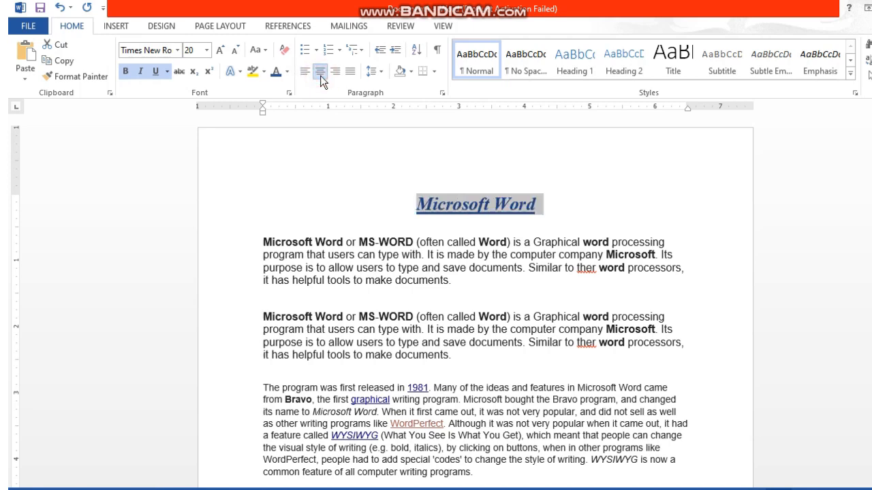
pyautogui.click(335, 73)
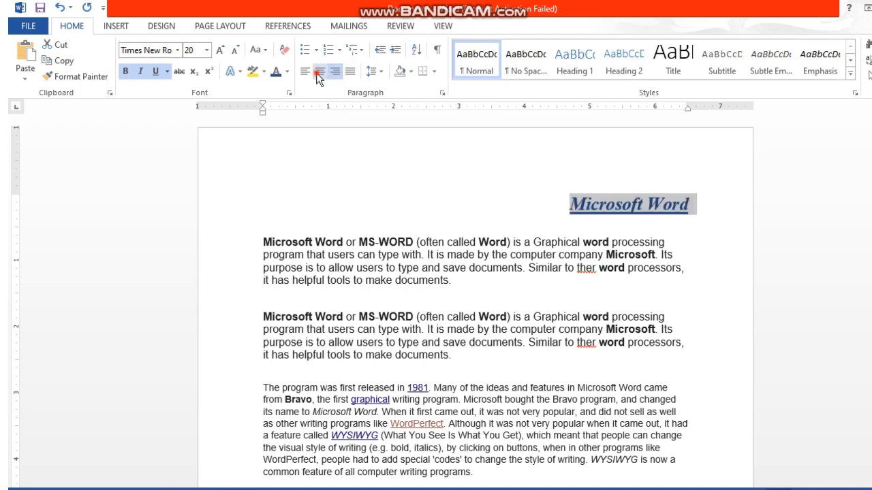
pyautogui.click(318, 73)
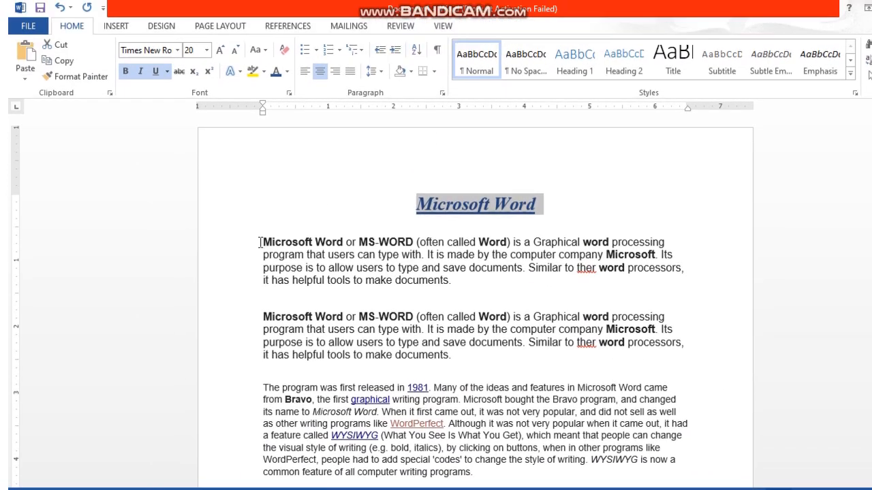
# Select the two body paragraphs beginning "Microsoft Word or MS-WORD", justify them and apply arrowhead bullets.
pyautogui.moveTo(261, 242); pyautogui.dragTo(627, 379)
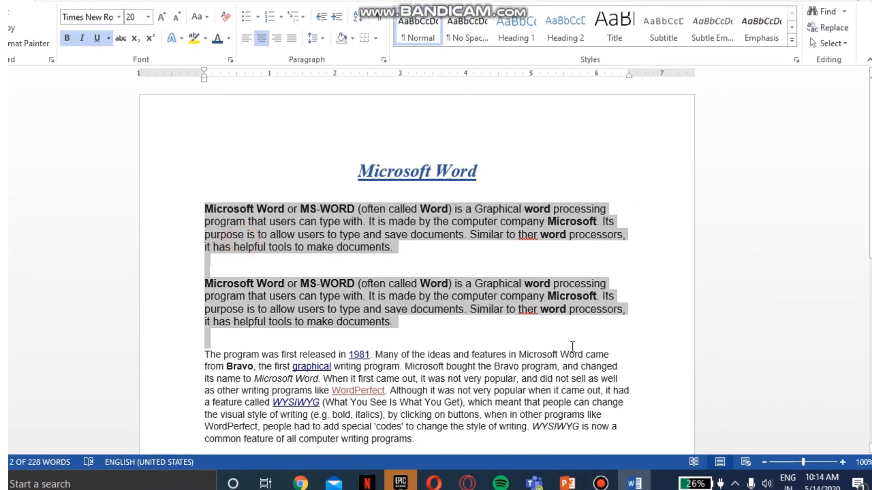
pyautogui.moveTo(569, 346); pyautogui.dragTo(570, 349)
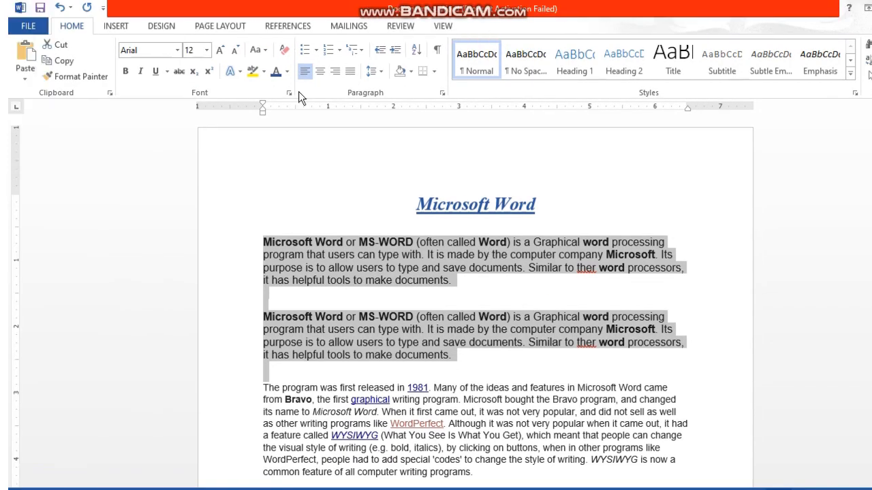
pyautogui.click(350, 74)
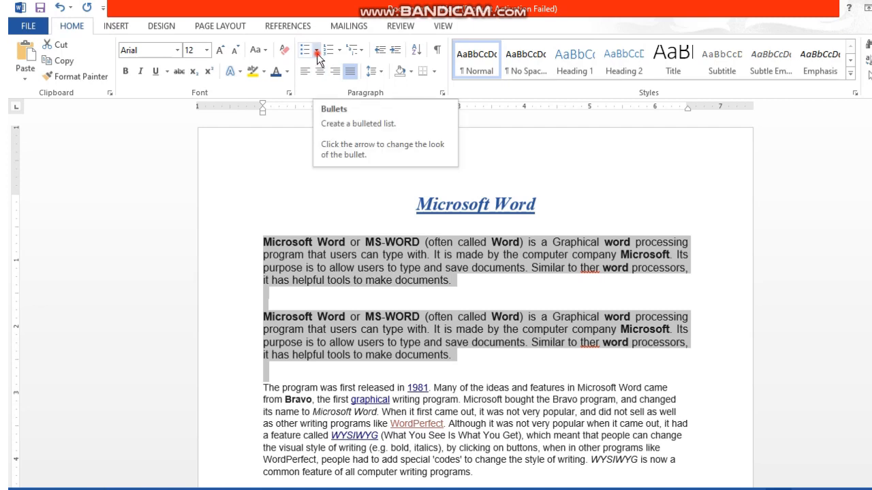
pyautogui.click(317, 51)
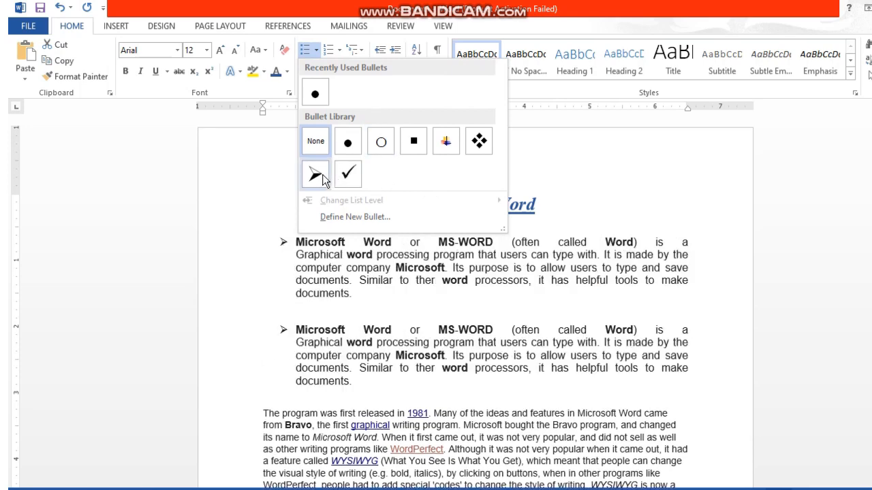
pyautogui.click(318, 175)
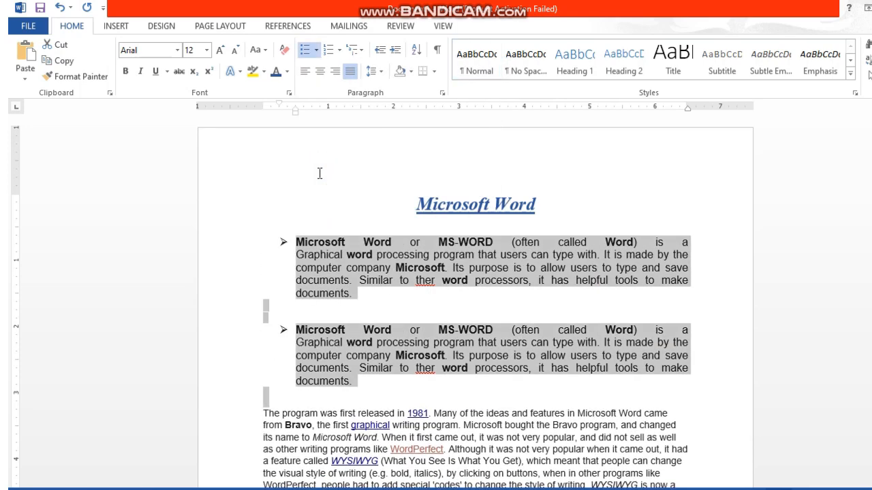
# Switch the two bulleted paragraphs to 1. 2. 3. numbering and set their line spacing to 1.5.
pyautogui.click(339, 52)
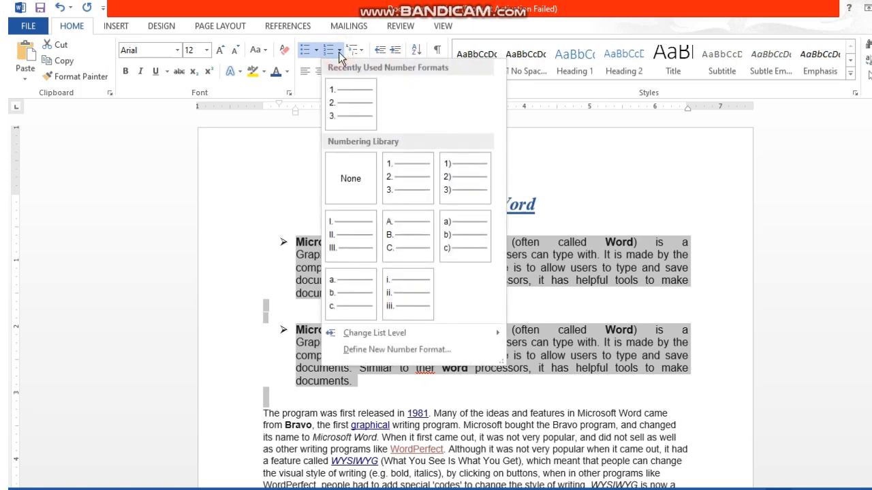
pyautogui.click(411, 191)
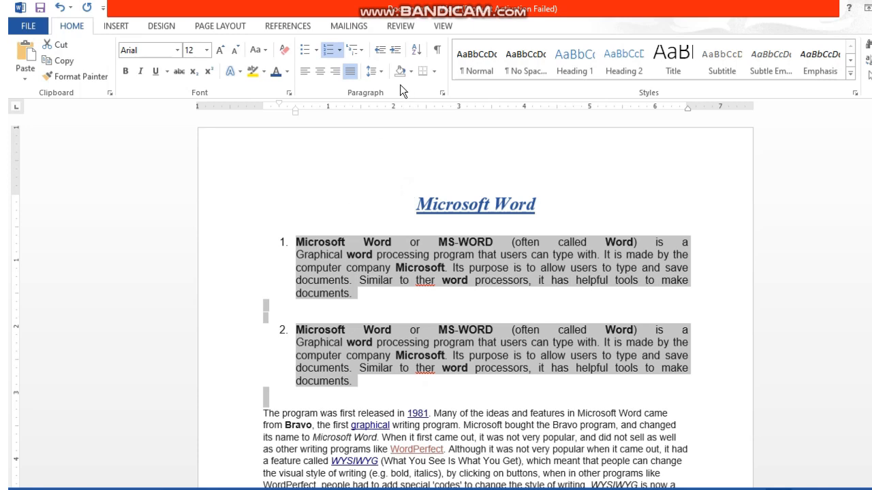
pyautogui.click(383, 72)
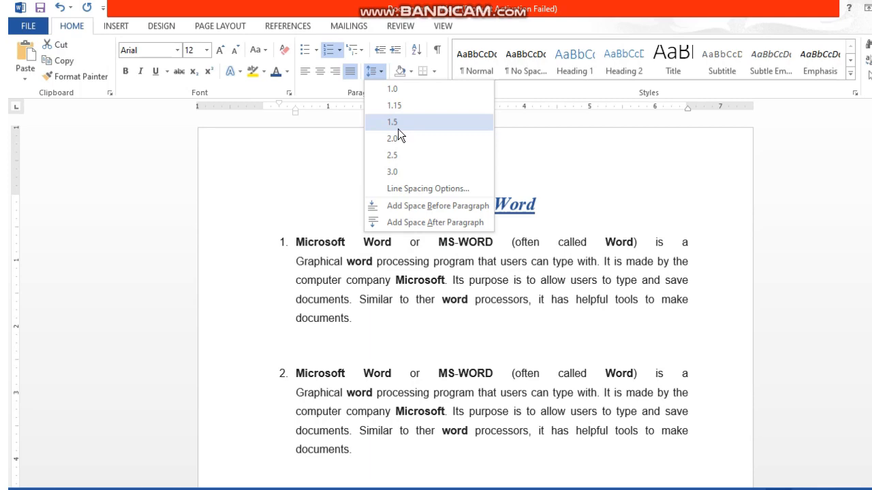
pyautogui.click(398, 129)
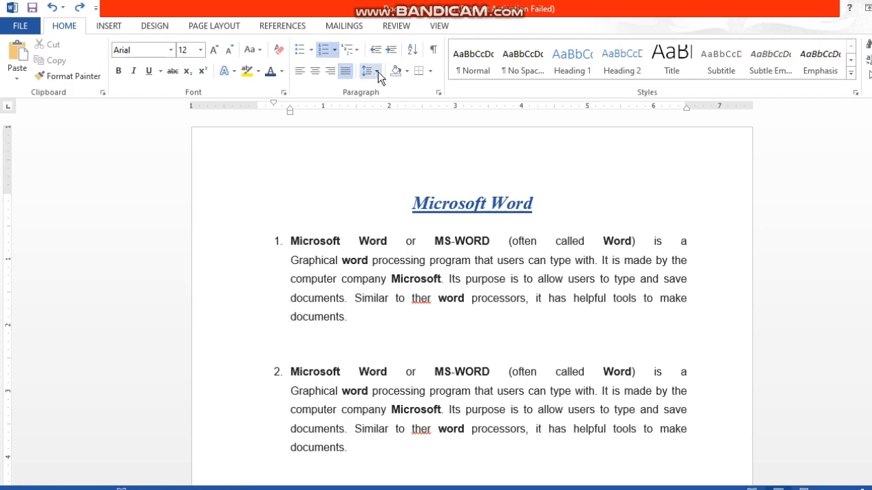
# Open the page border settings in Borders and Shading and browse the available border line styles.
pyautogui.click(430, 71)
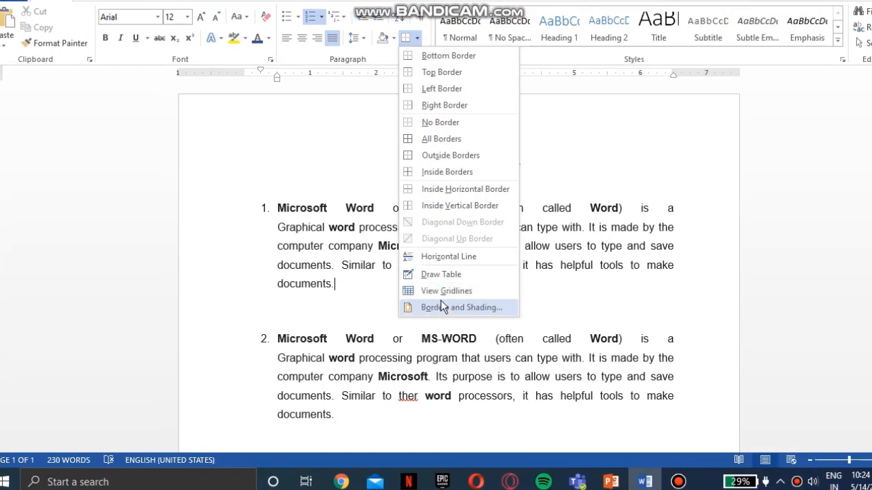
pyautogui.click(450, 342)
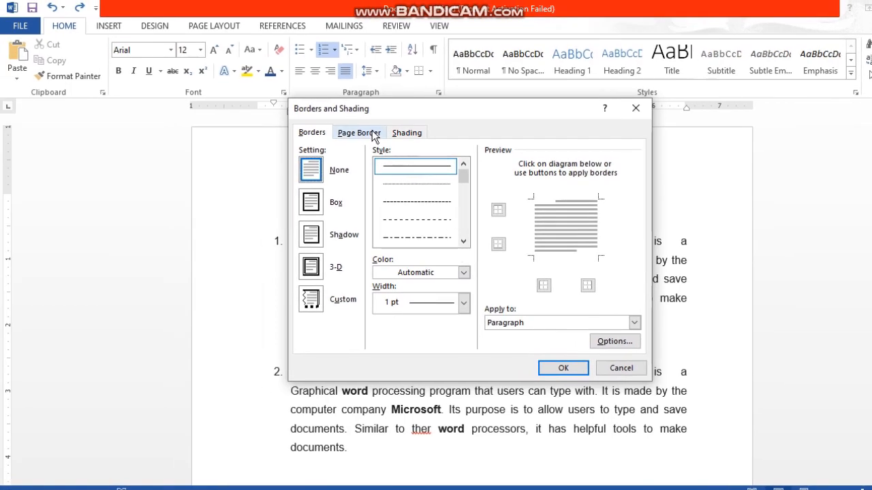
pyautogui.click(373, 136)
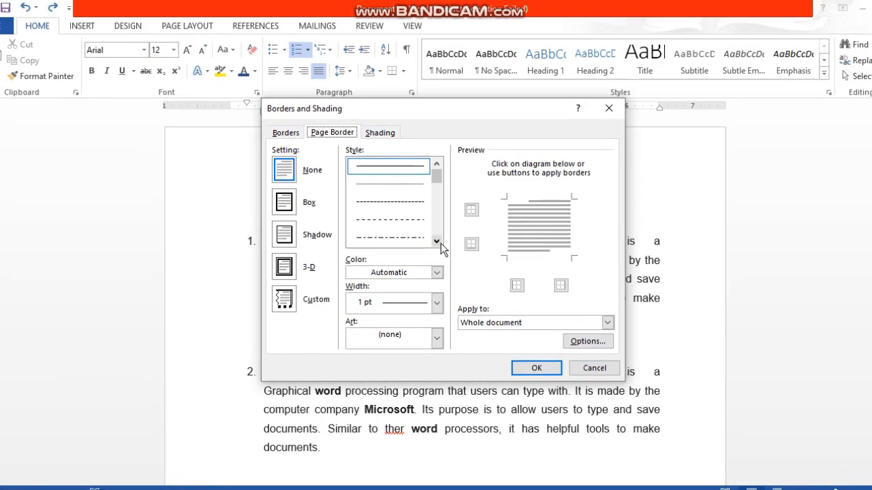
pyautogui.click(420, 208)
pyautogui.click(420, 208)
pyautogui.moveTo(441, 241); pyautogui.dragTo(441, 243)
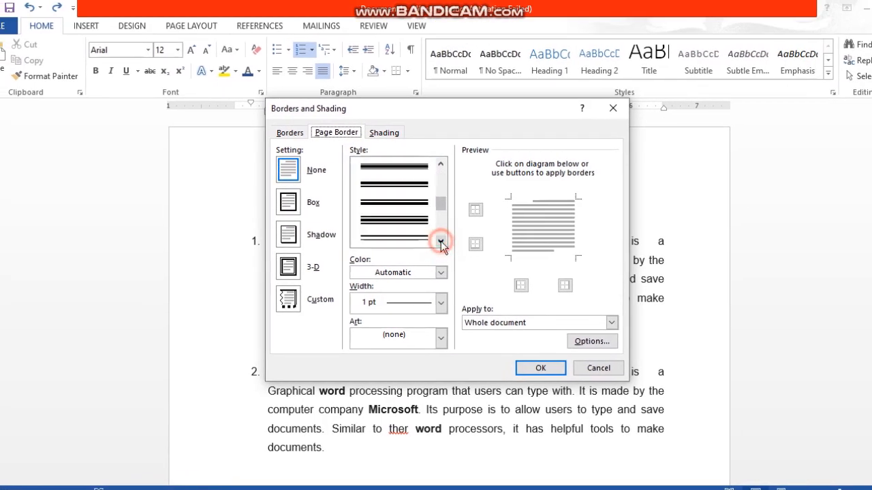